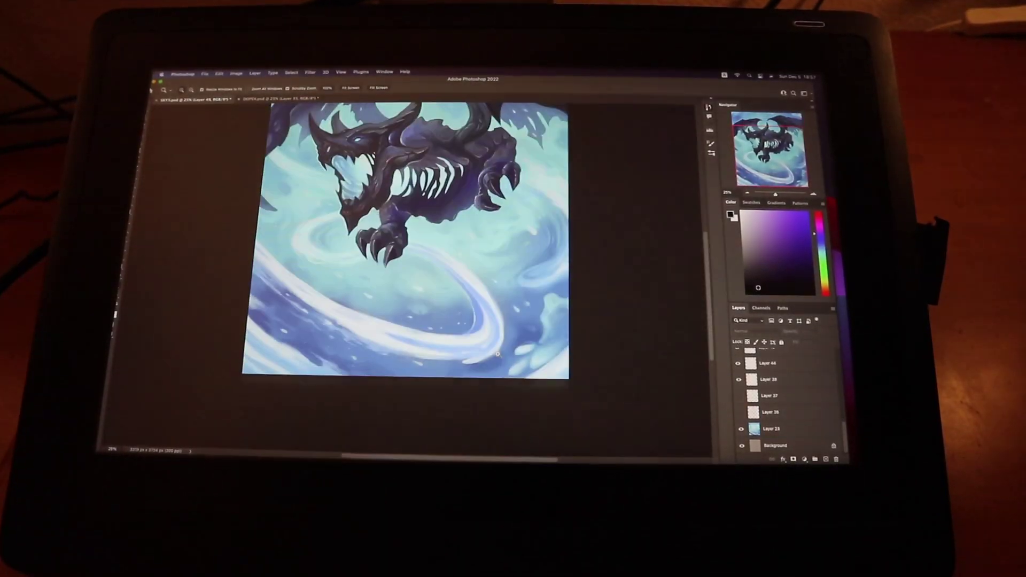
Scroll up through the dragon painting and its layers in Photoshop.
scroll(497, 354, up, 5)
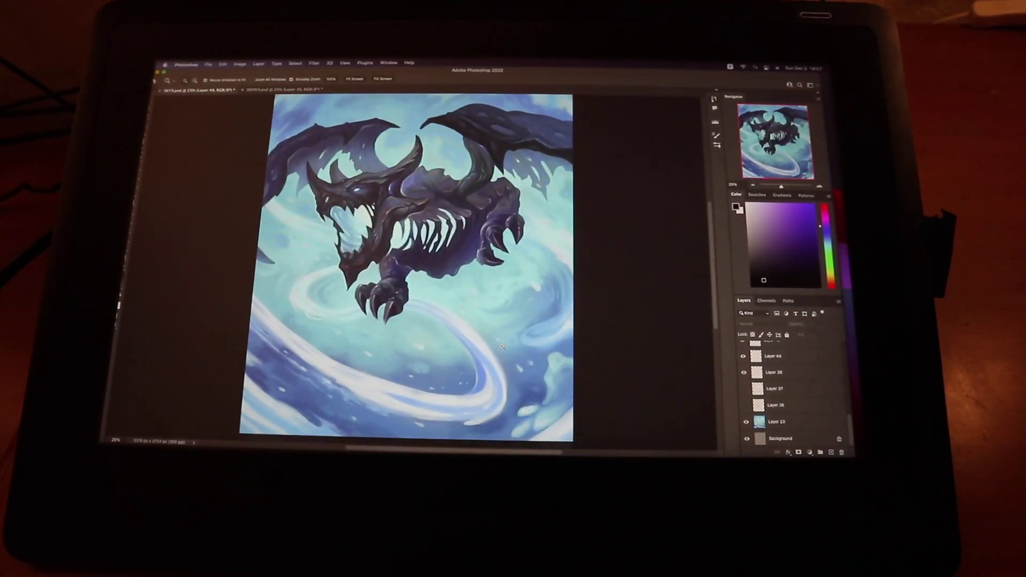
scroll(773, 382, up, 5)
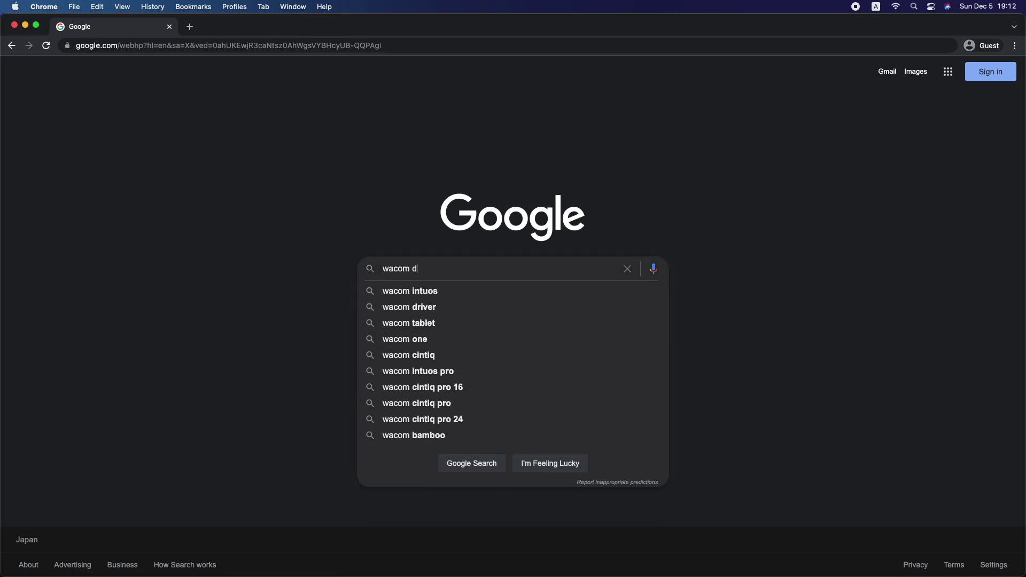
Search 'wacom driver', open Drivers | Wacom, and choose Pen Displays then Cintiq 16.
key(Return)
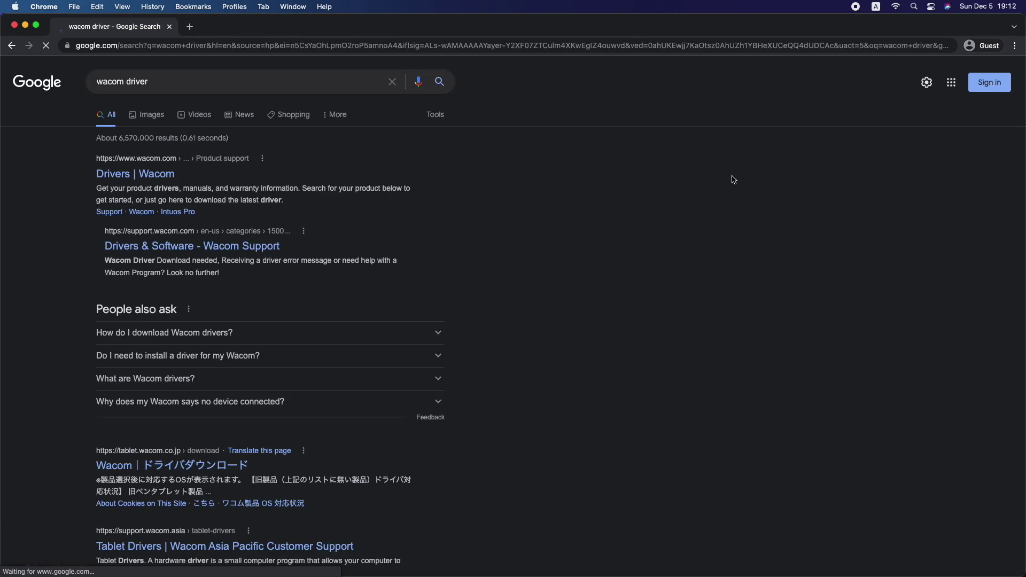
click(110, 178)
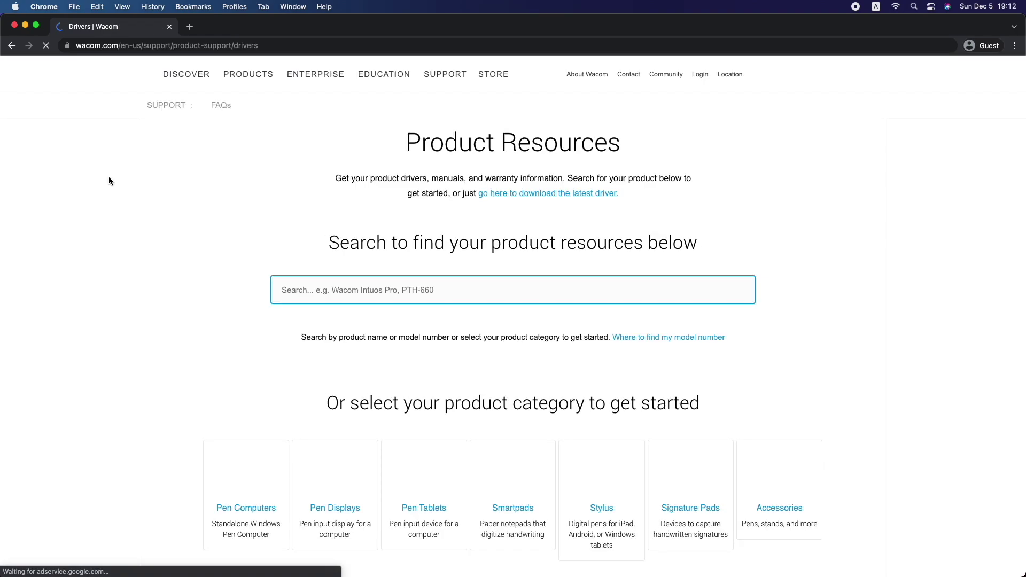
scroll(122, 181, down, 5)
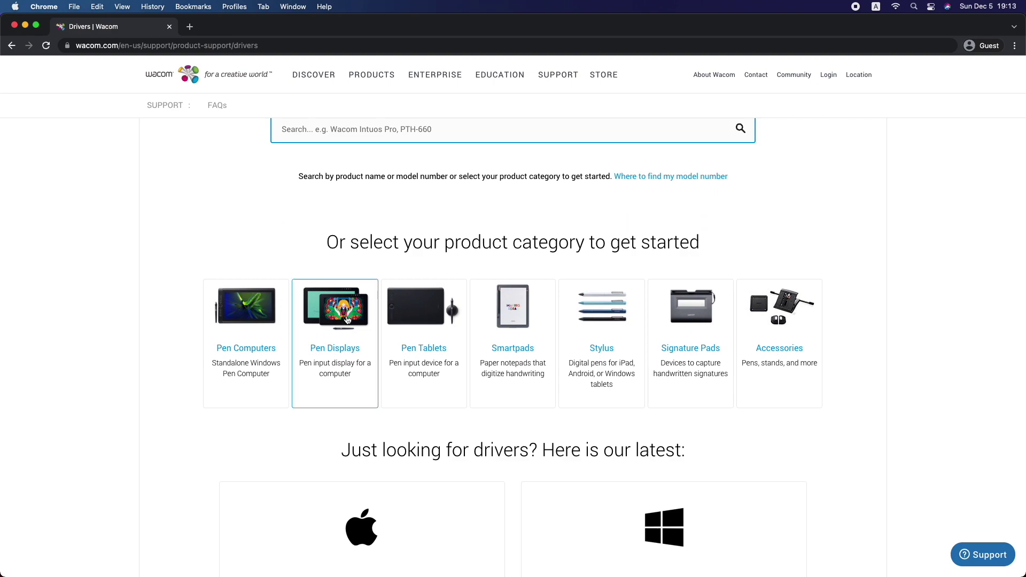
click(347, 320)
scroll(480, 395, down, 1)
click(488, 398)
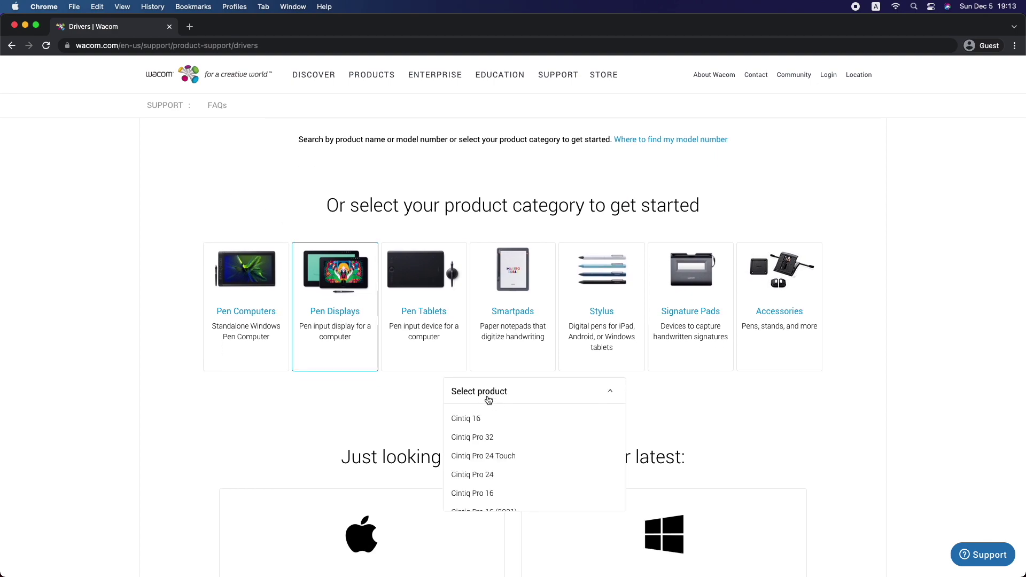
click(472, 423)
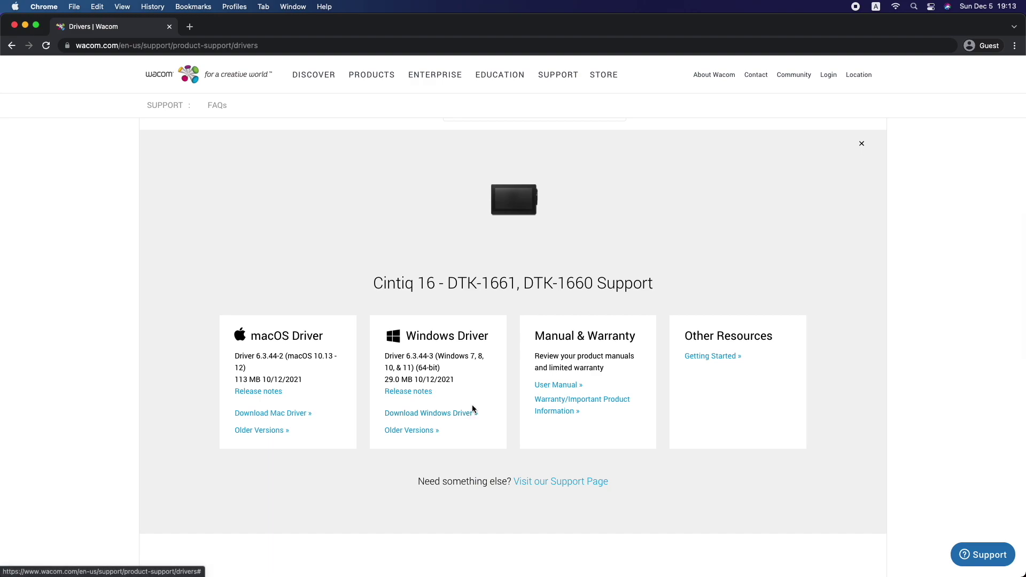
Download the WacomTablet_6.3.44-2.dmg Mac driver, move it to the desktop and mount it.
click(291, 415)
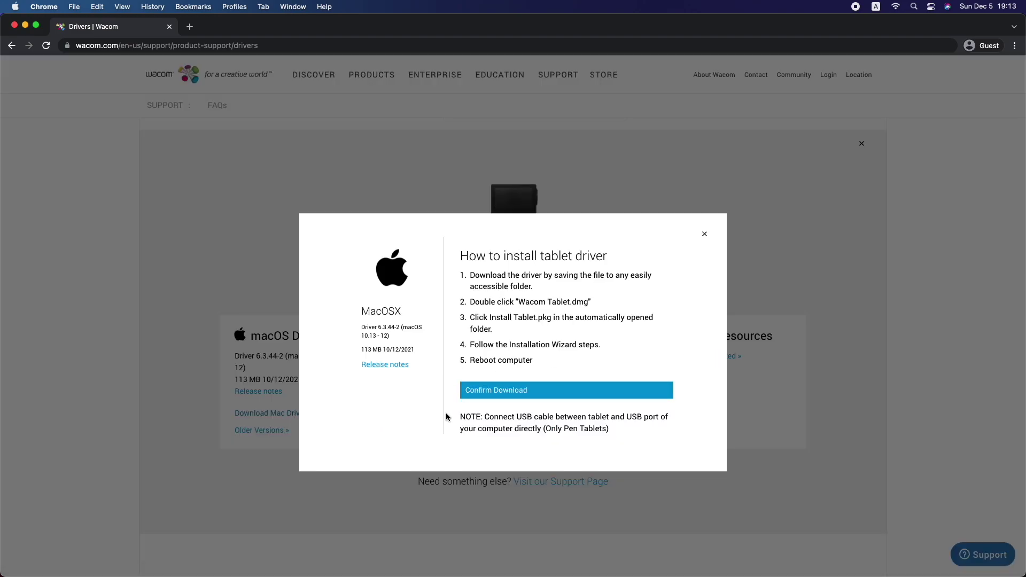
click(565, 390)
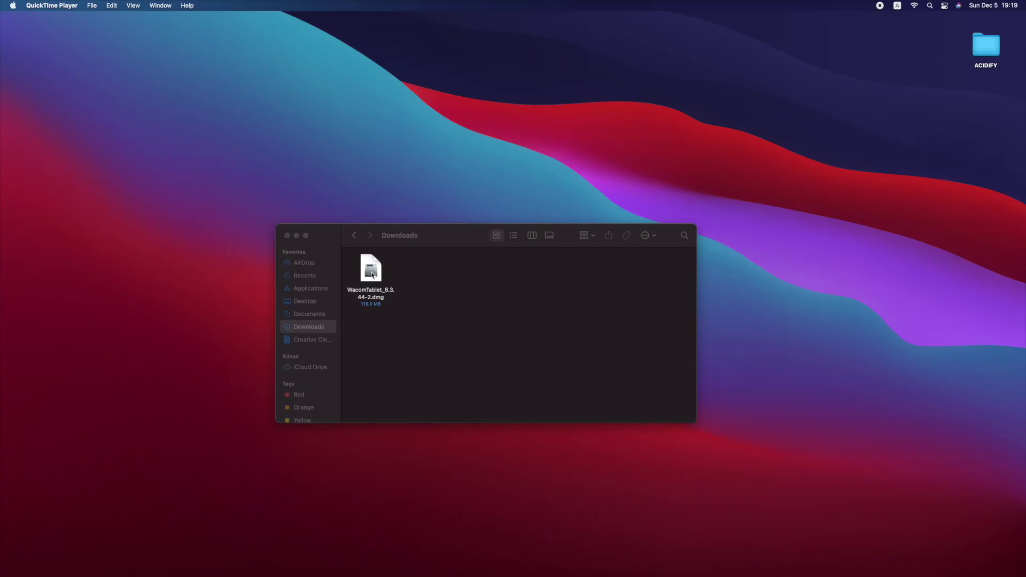
drag(371, 268, 518, 242)
click(286, 236)
double_click(484, 245)
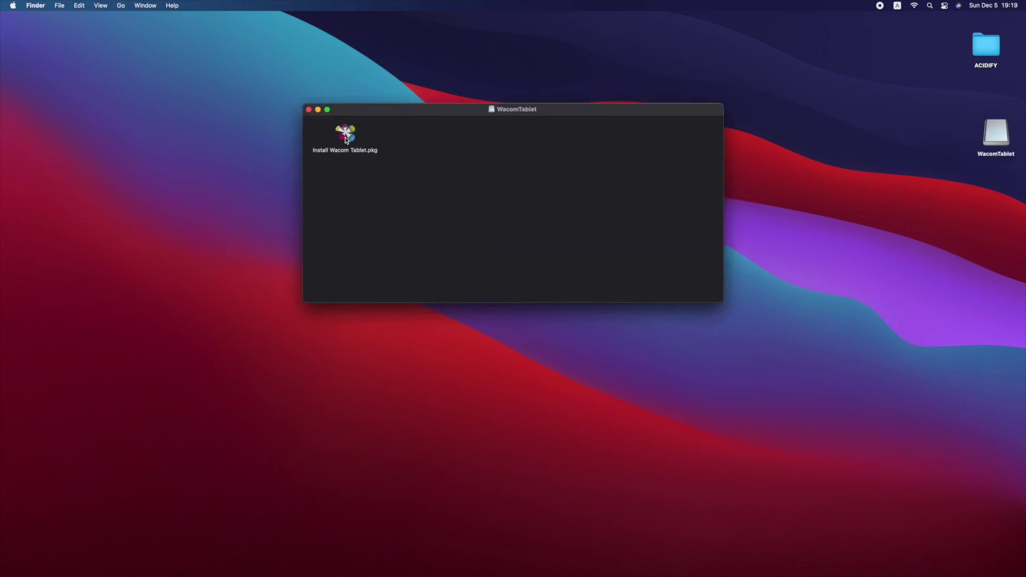
Launch Install Wacom Tablet.pkg and allow the installer access to the Desktop folder.
click(346, 137)
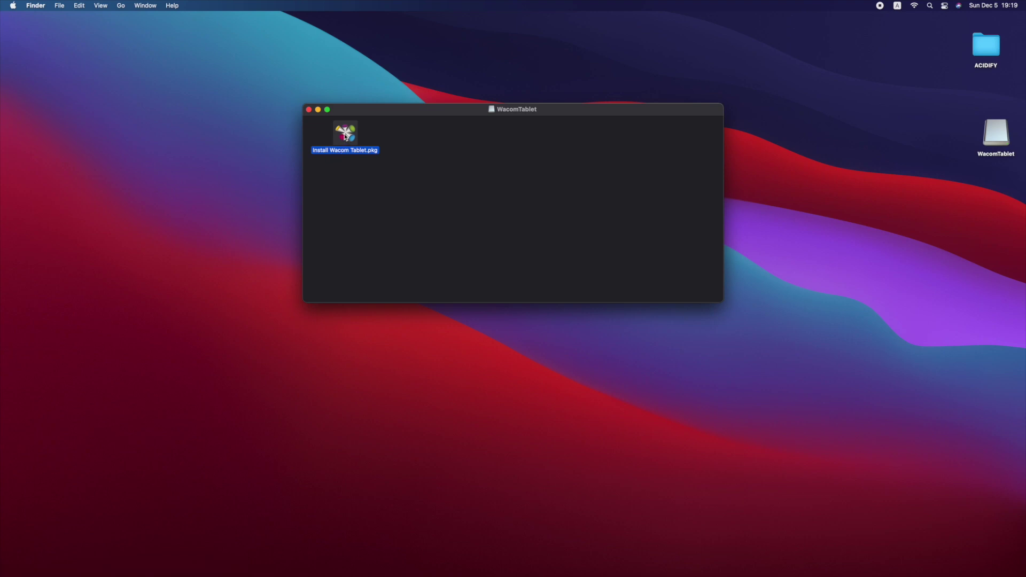
double_click(346, 137)
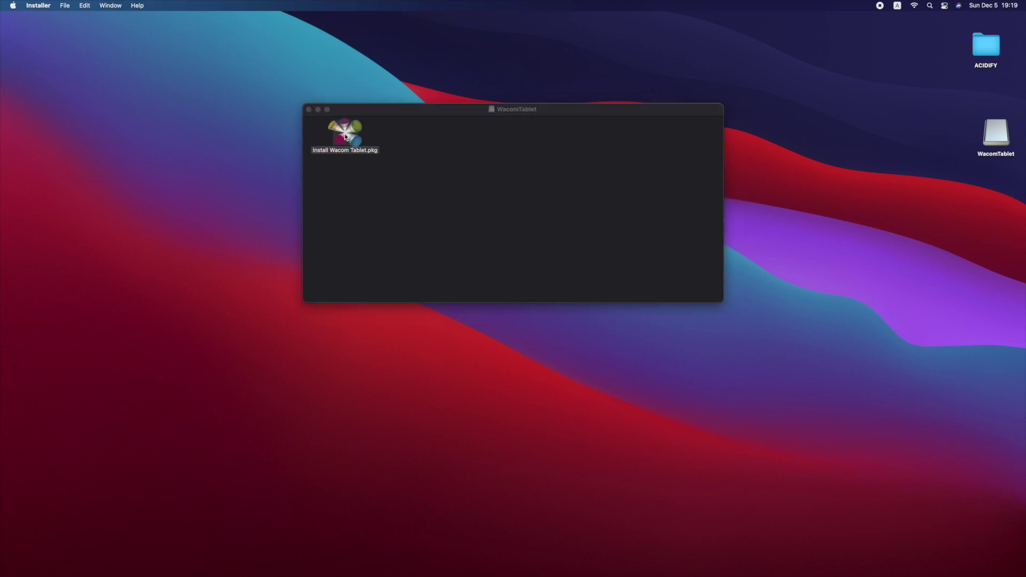
click(309, 110)
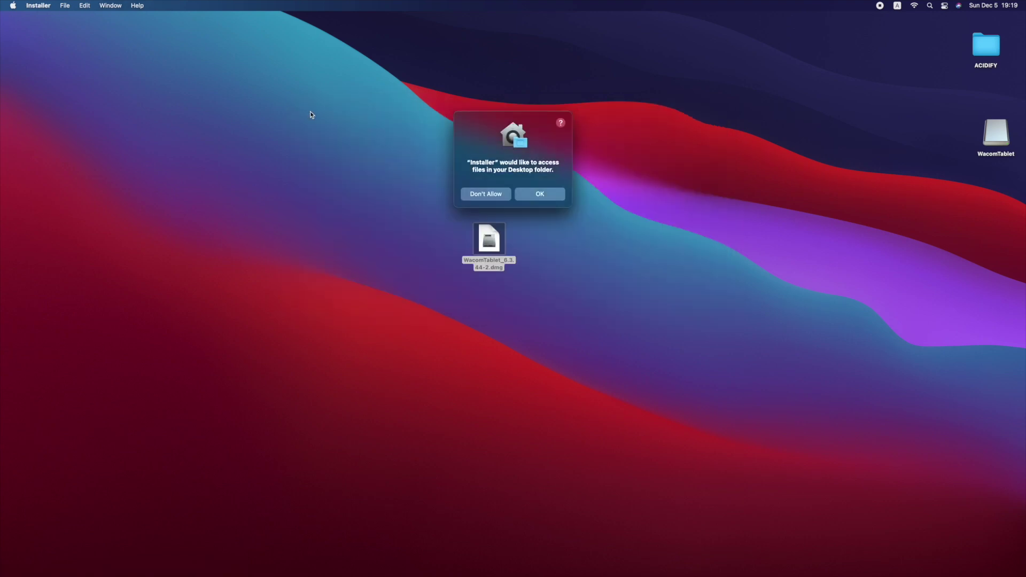
click(546, 199)
Agree to the licence, install using the administrator password, and close the finished installer.
click(634, 342)
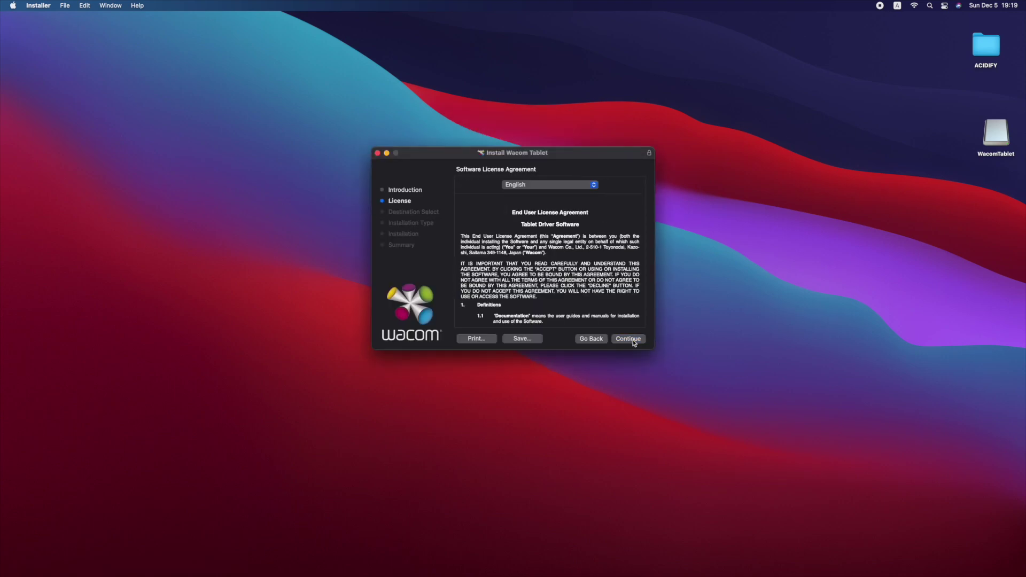
click(631, 340)
click(613, 284)
click(628, 339)
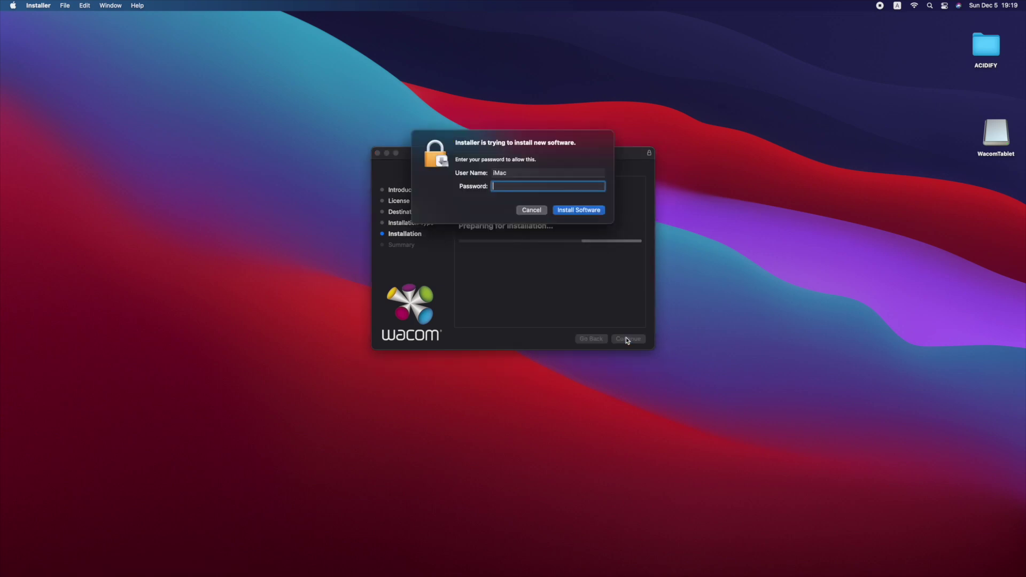
text(***********)
key(Return)
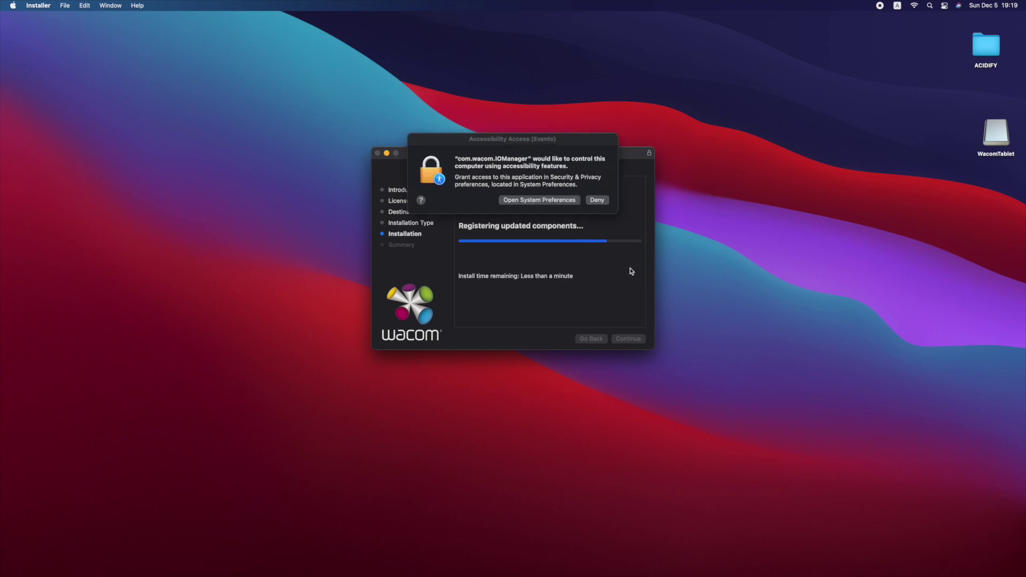
drag(591, 141, 589, 62)
click(629, 338)
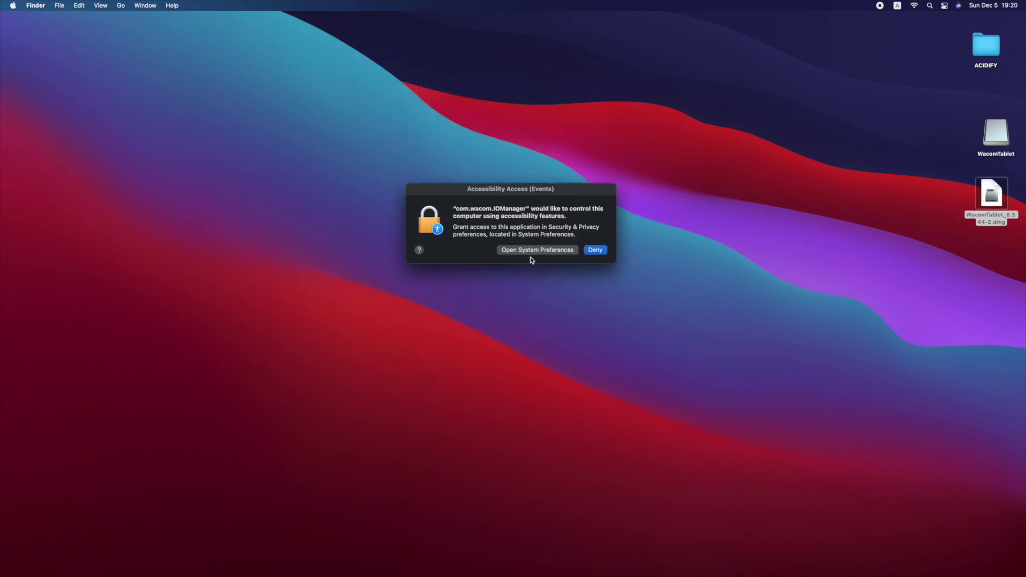
Grant com.wacom.IOManager Accessibility access in Security & Privacy, relock, and close System Preferences.
click(531, 250)
drag(728, 147, 514, 125)
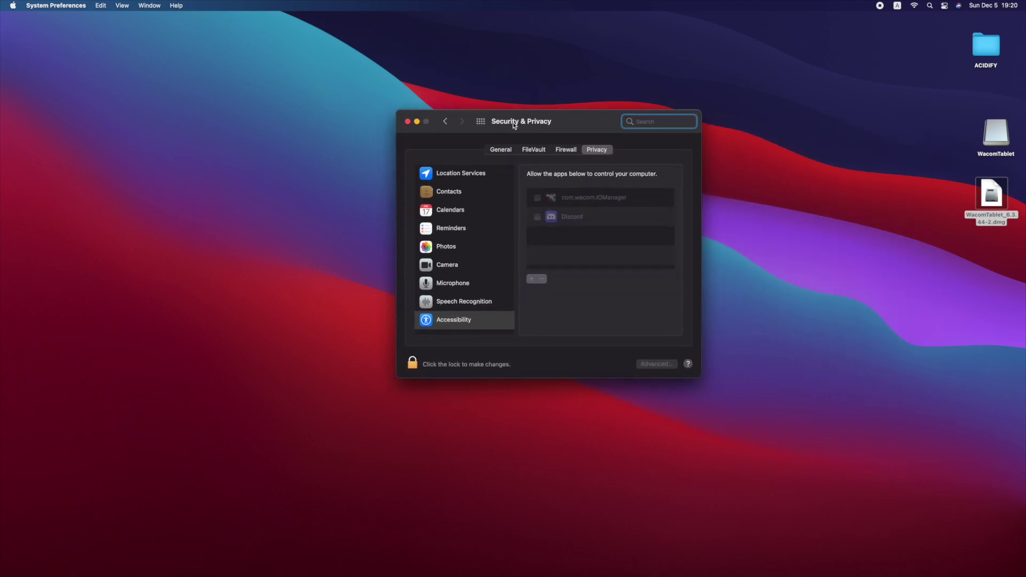
click(412, 365)
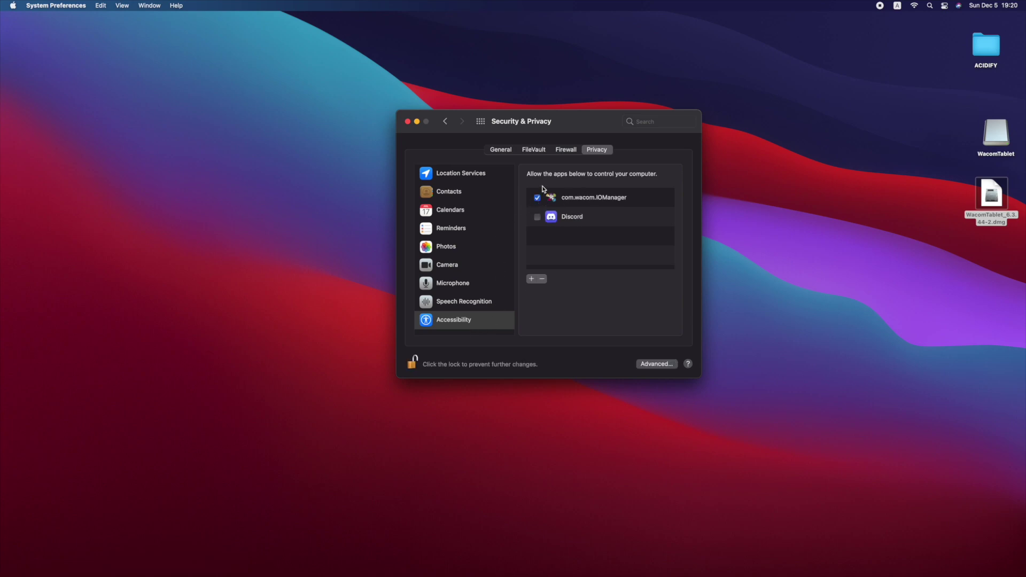
click(412, 365)
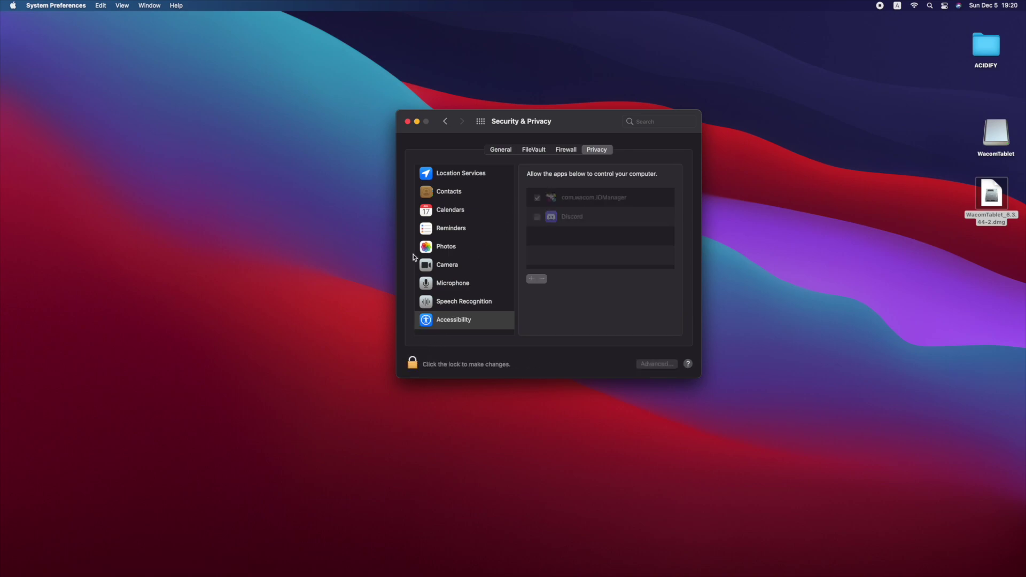
click(407, 122)
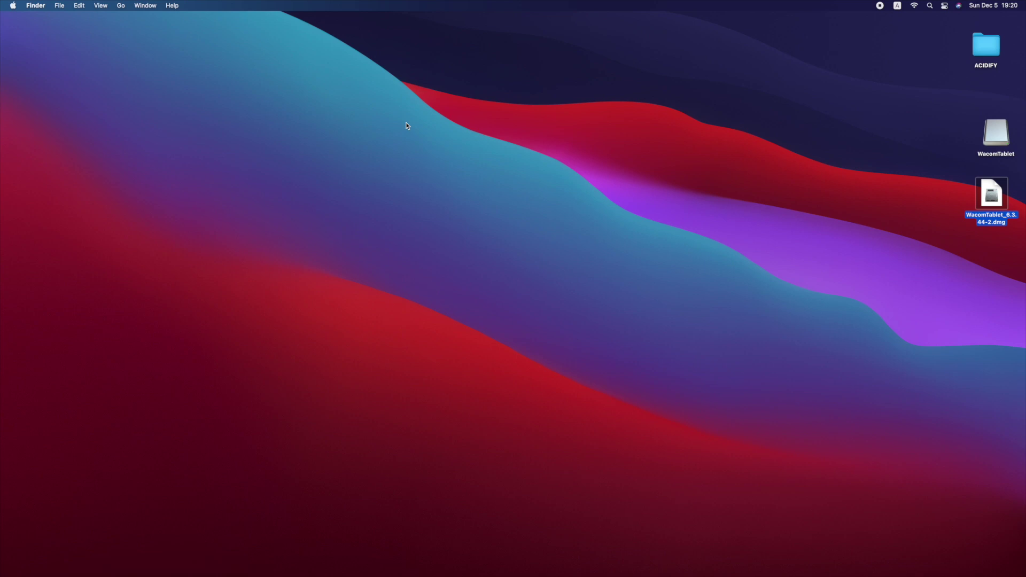
In a new Finder window, open Applications > Wacom Tablet and launch Wacom Desktop Center.
key(super+n)
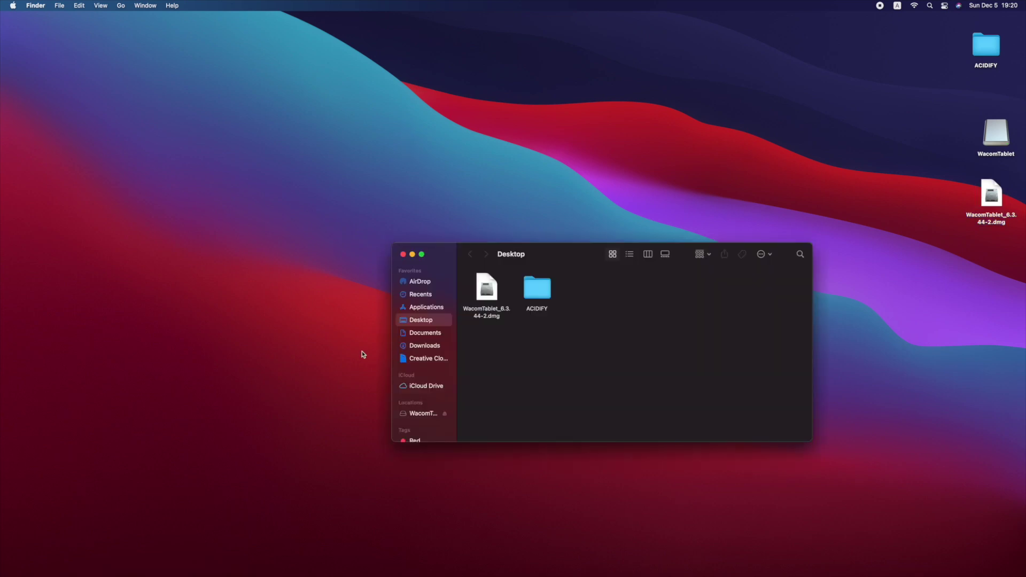
click(415, 308)
drag(516, 258, 439, 180)
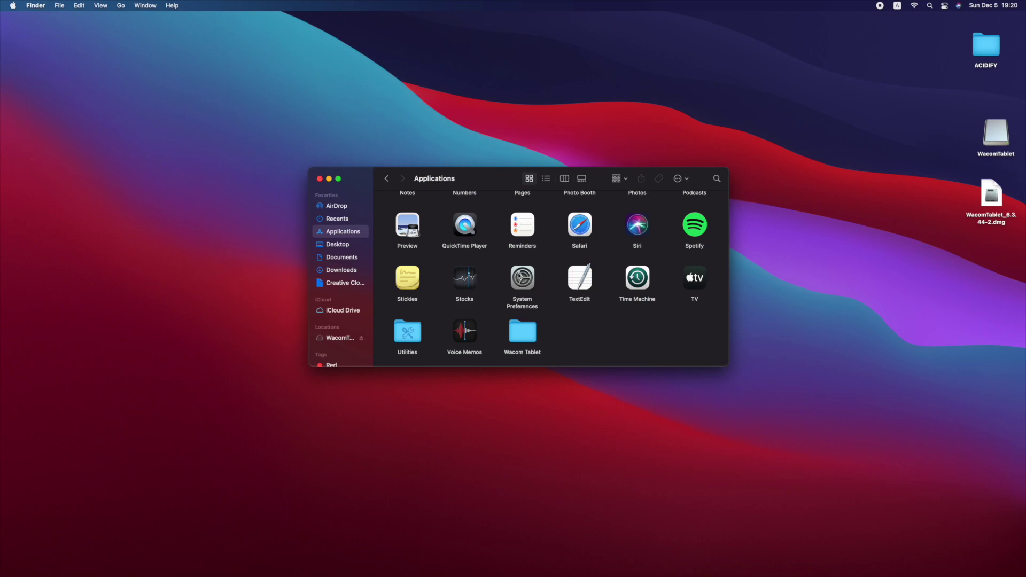
double_click(523, 337)
click(419, 243)
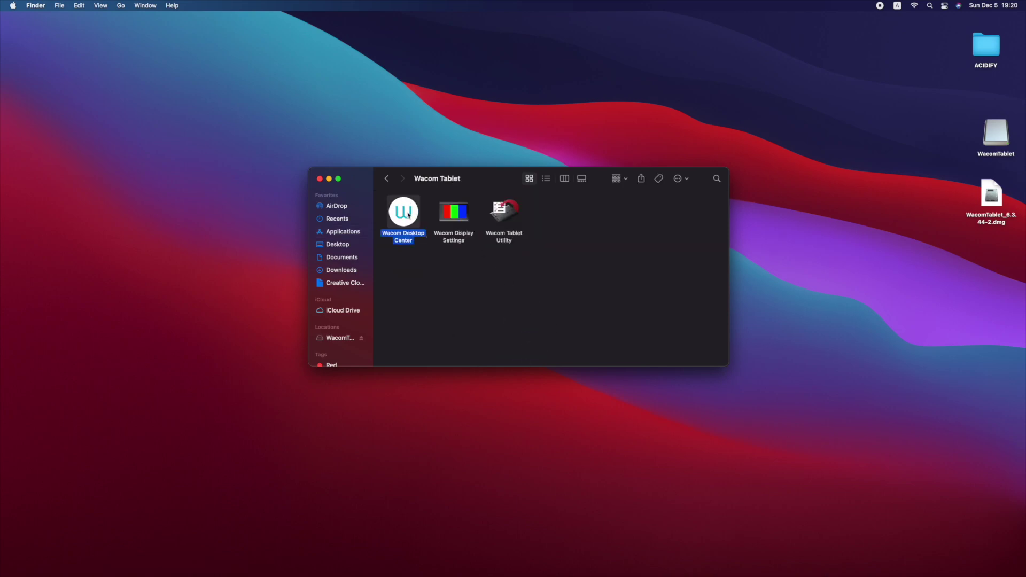
double_click(409, 215)
drag(588, 75, 419, 78)
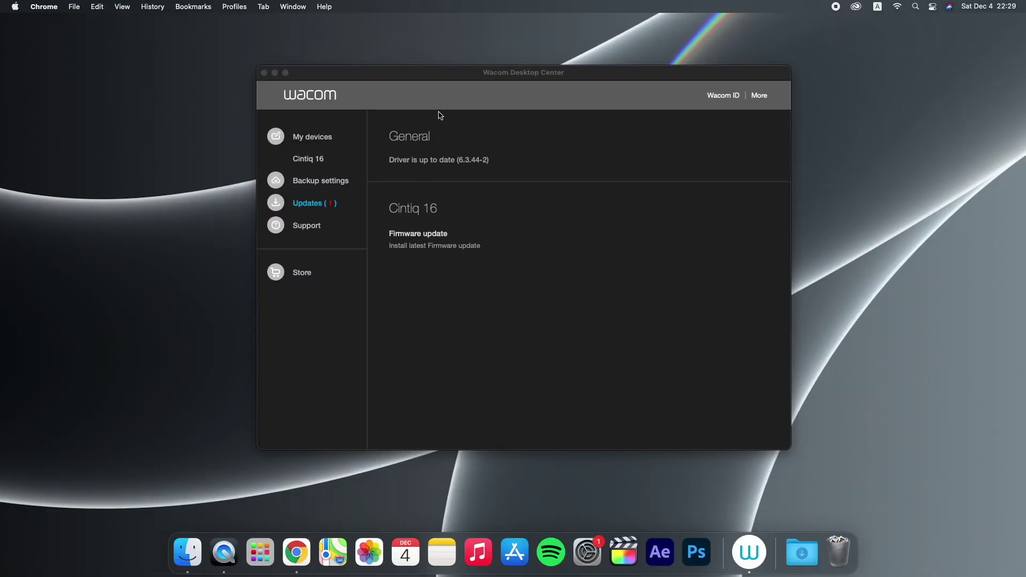
Download the Cintiq 16 firmware update in Wacom Desktop Center and start the update.
click(488, 90)
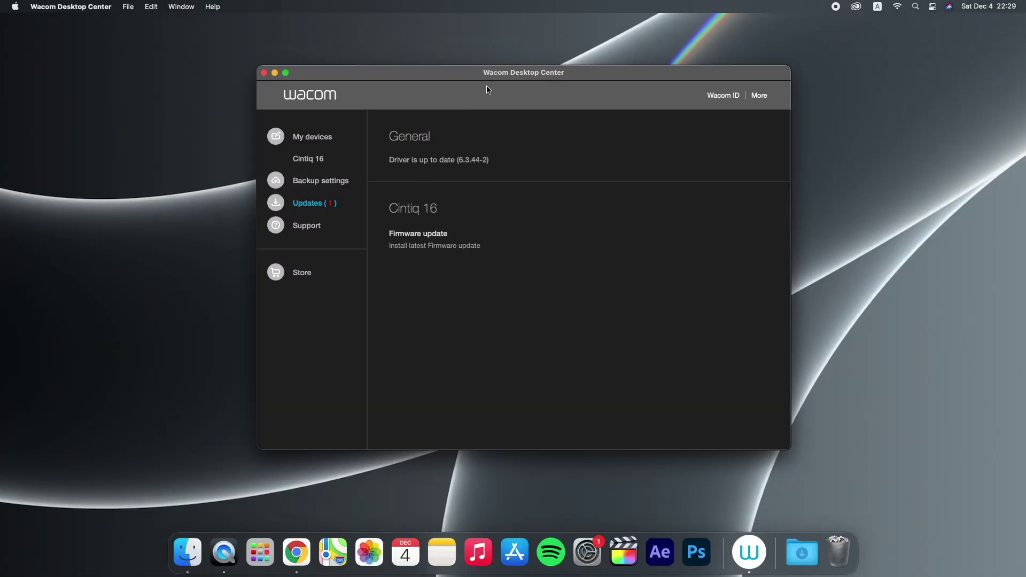
click(422, 235)
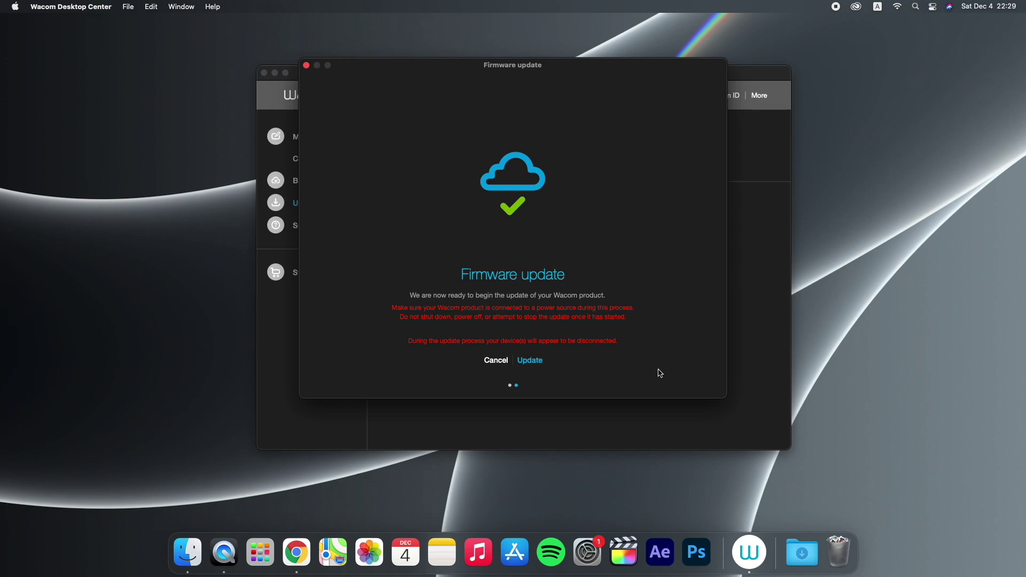
key(Return)
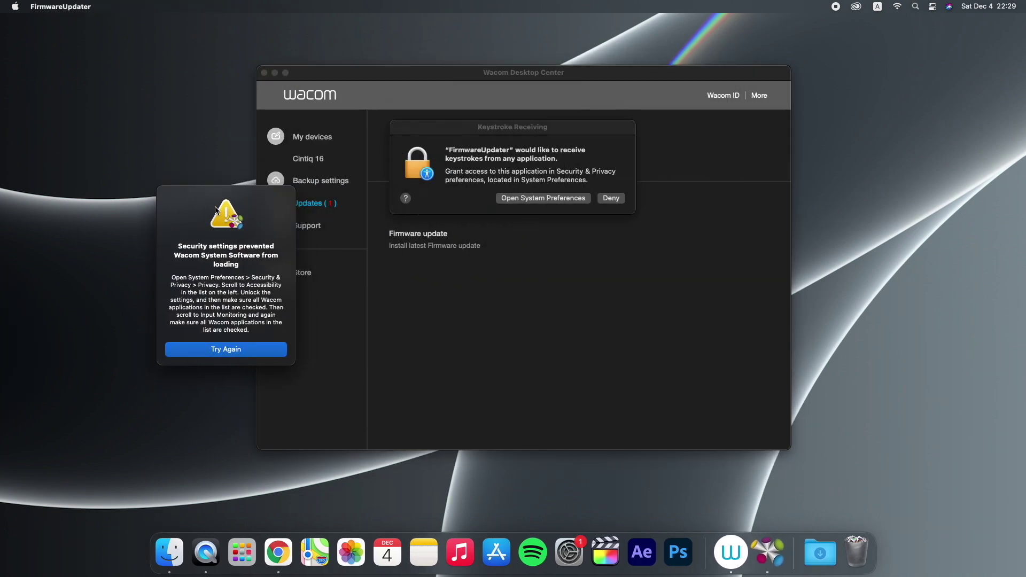
Unlock Input Monitoring, allow FirmwareUpdater, relock the settings and close Security & Privacy.
click(551, 199)
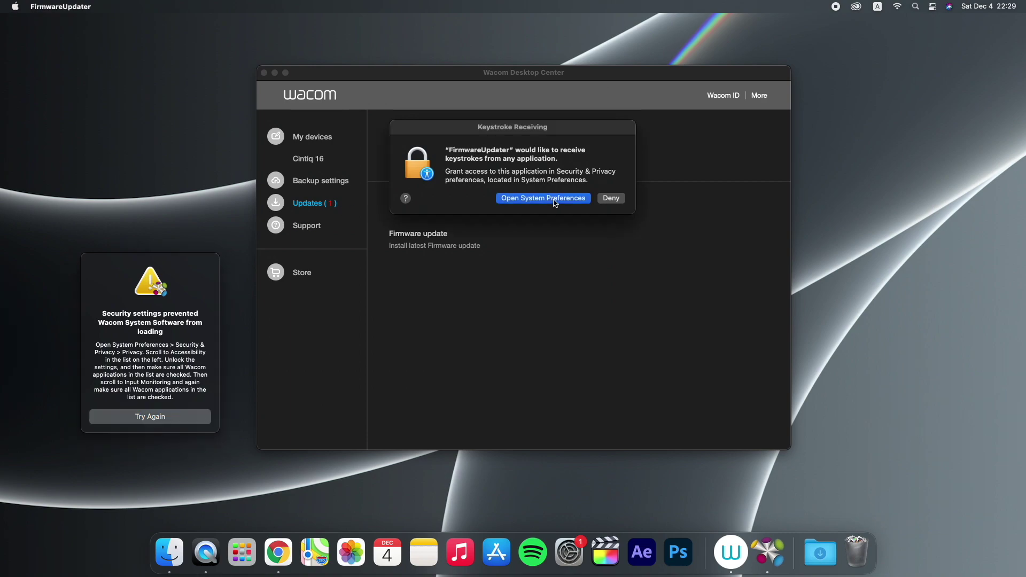
click(534, 393)
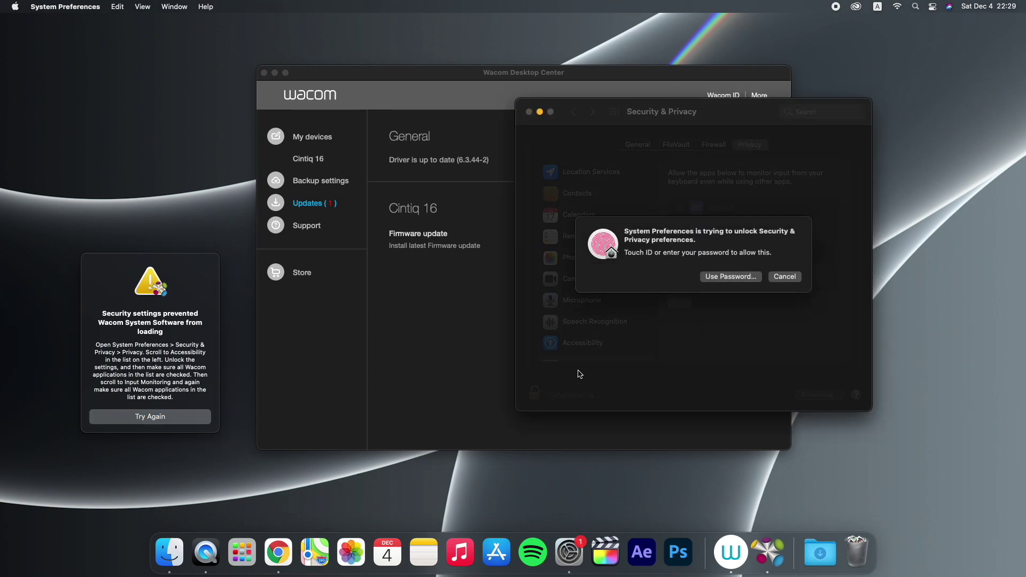
click(680, 231)
click(723, 313)
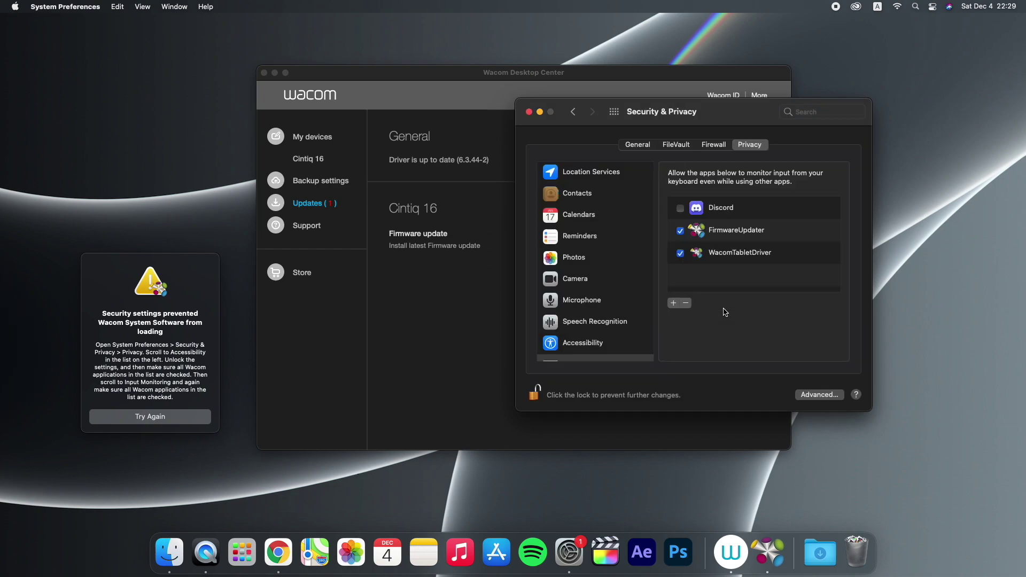
click(534, 394)
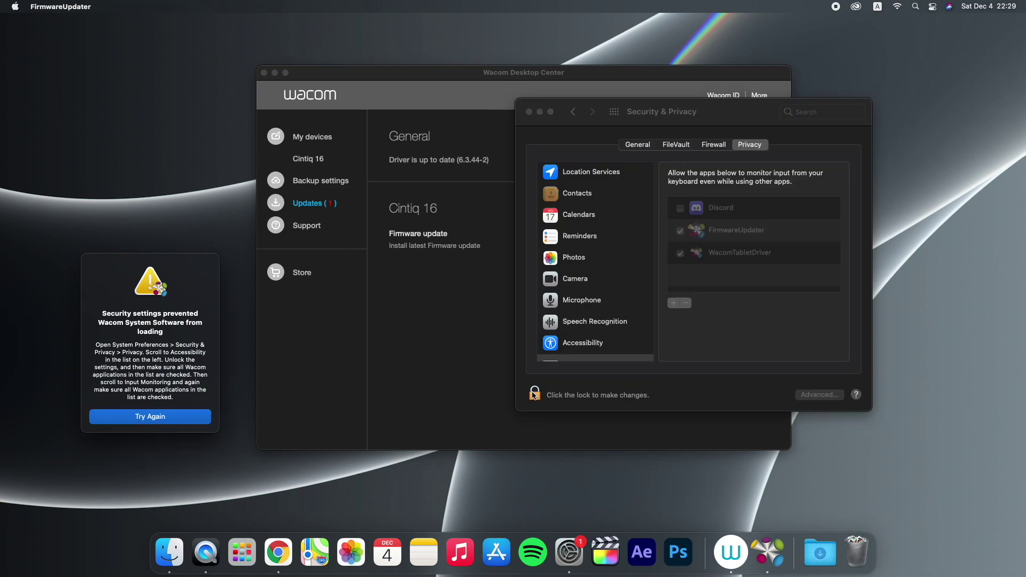
click(528, 112)
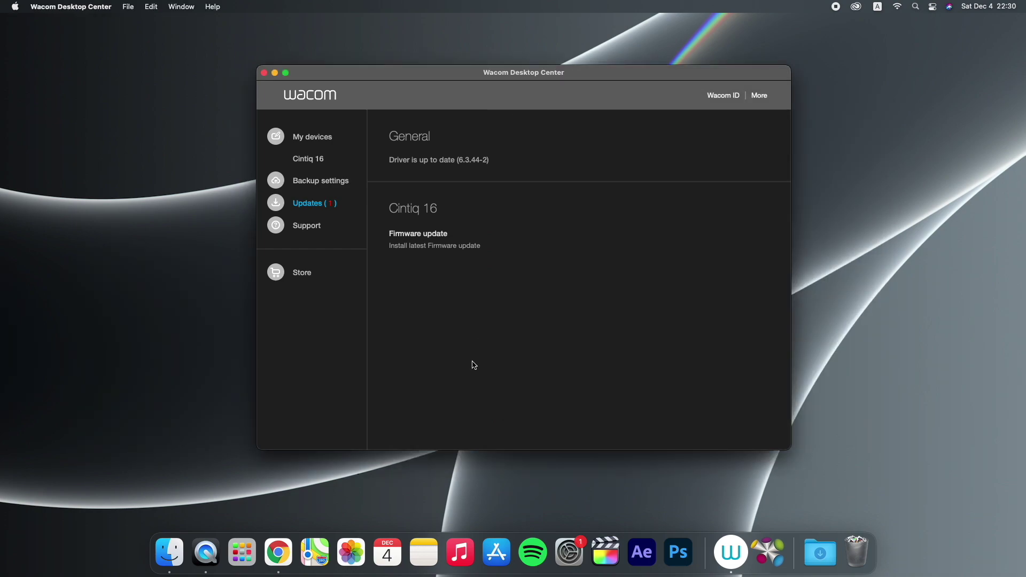
Re-download the Cintiq 16 firmware, run the update, confirm with Yes and acknowledge success.
click(416, 246)
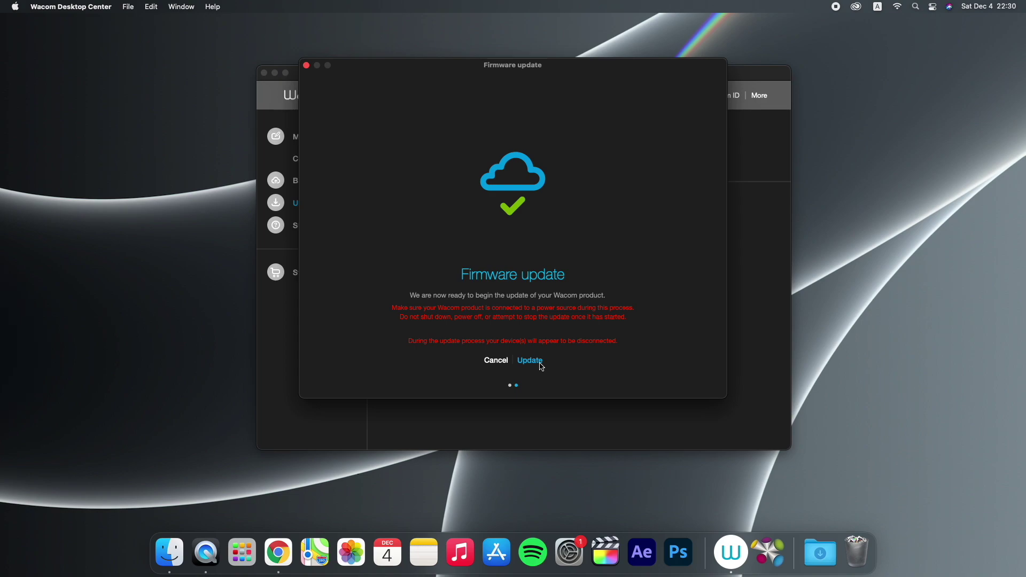
key(Return)
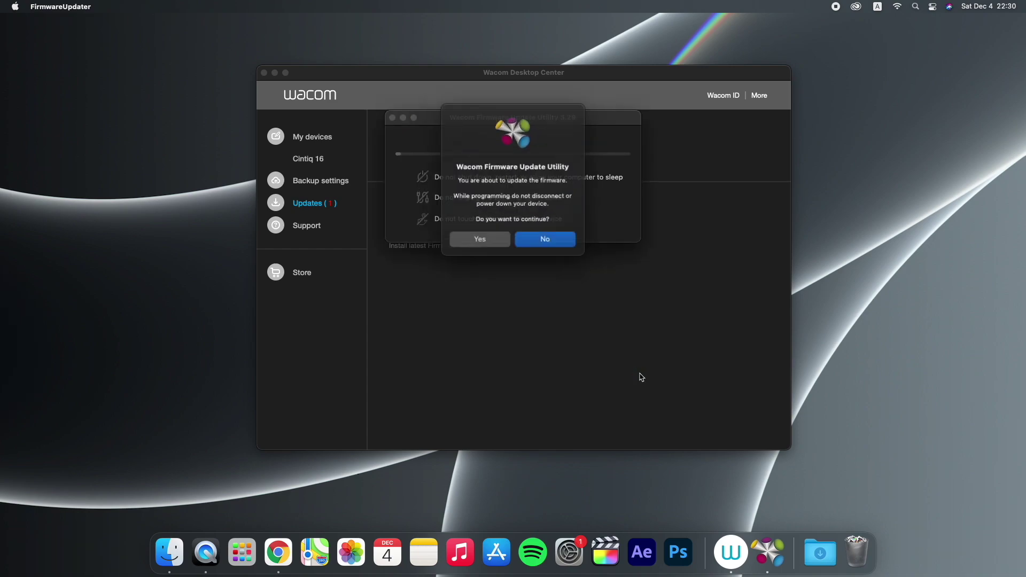
click(483, 242)
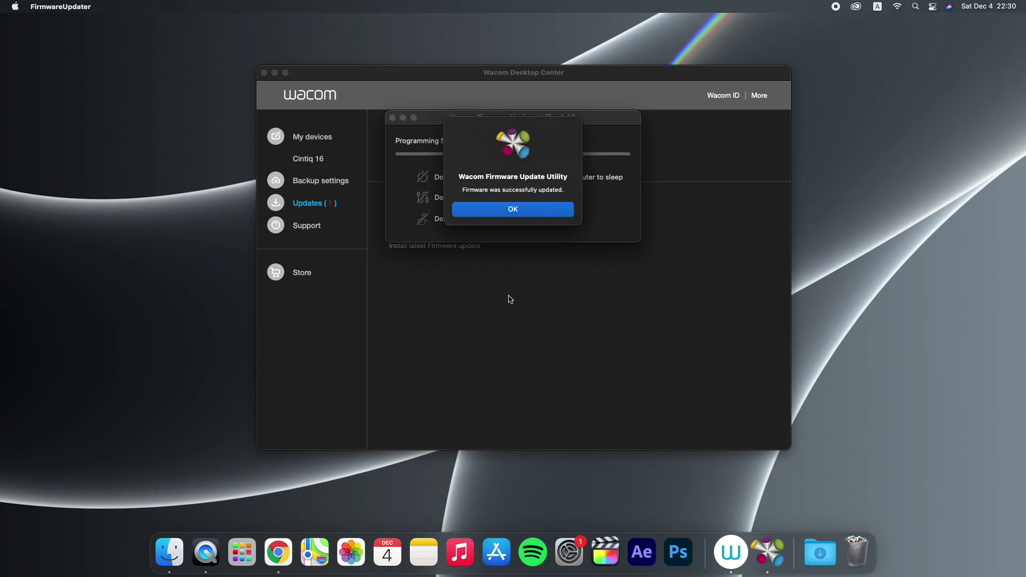
click(517, 217)
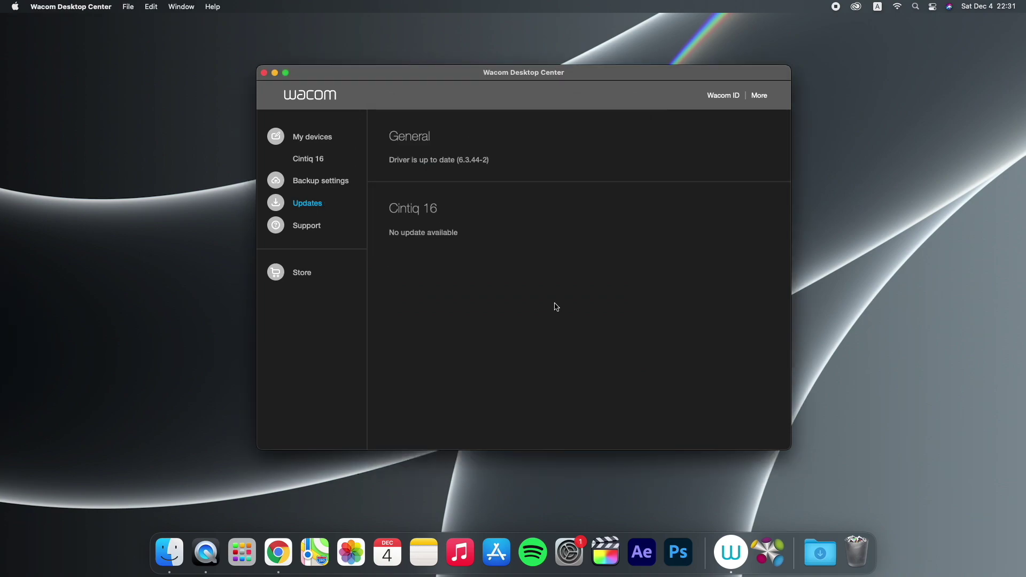
Open My devices, view the Cintiq 16 settings page, then return to the Devices list.
click(325, 140)
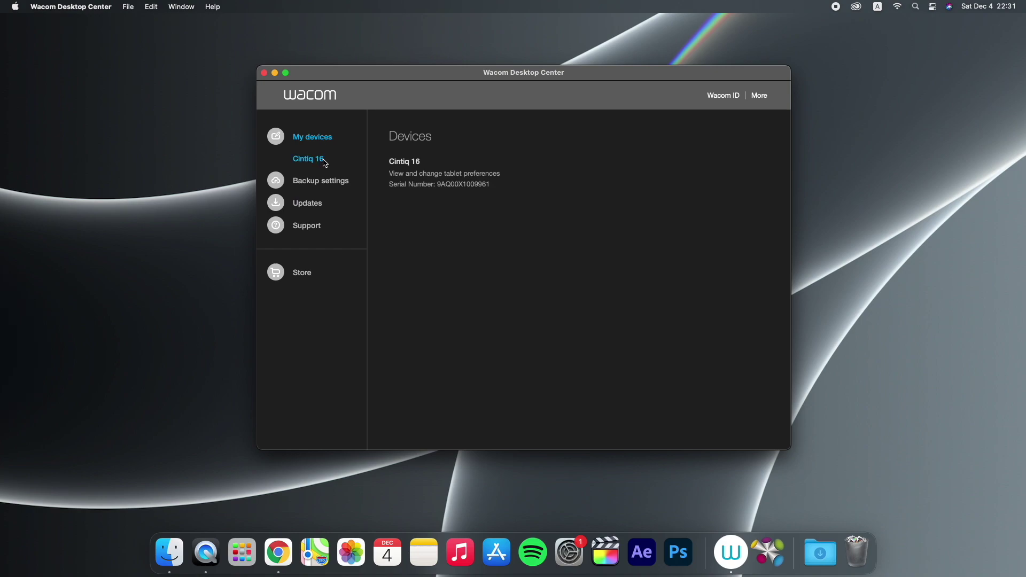
click(324, 163)
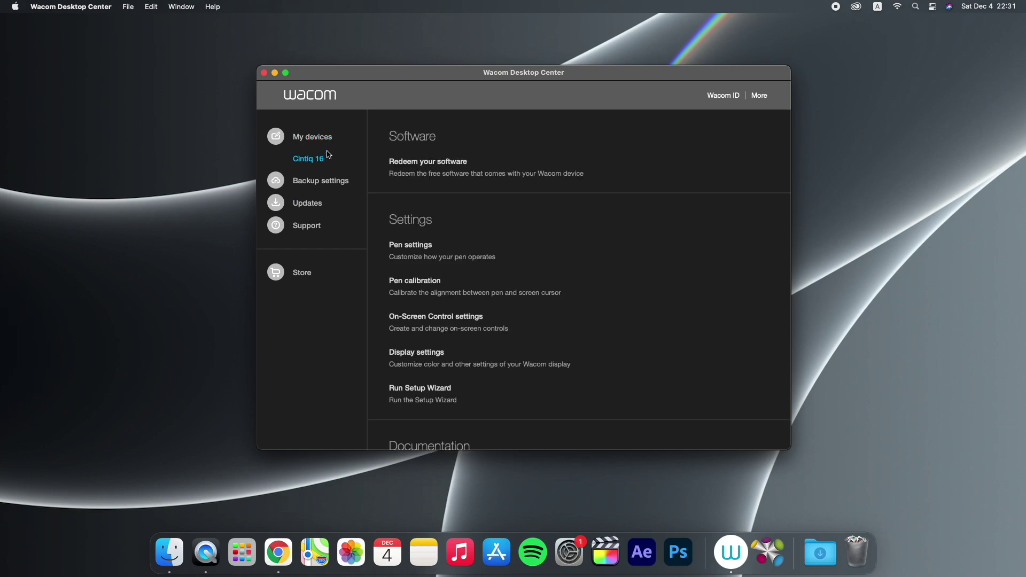
click(330, 143)
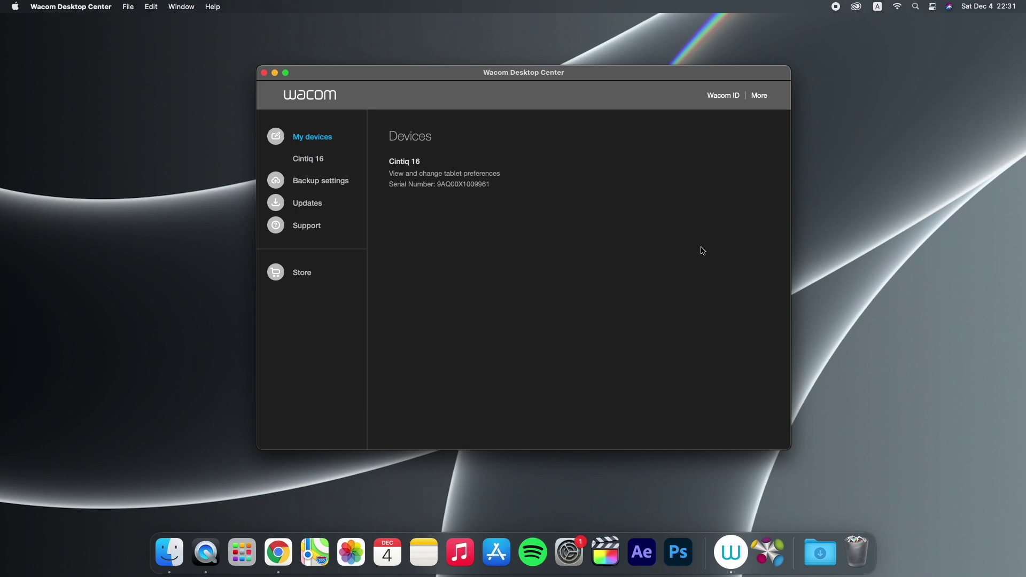